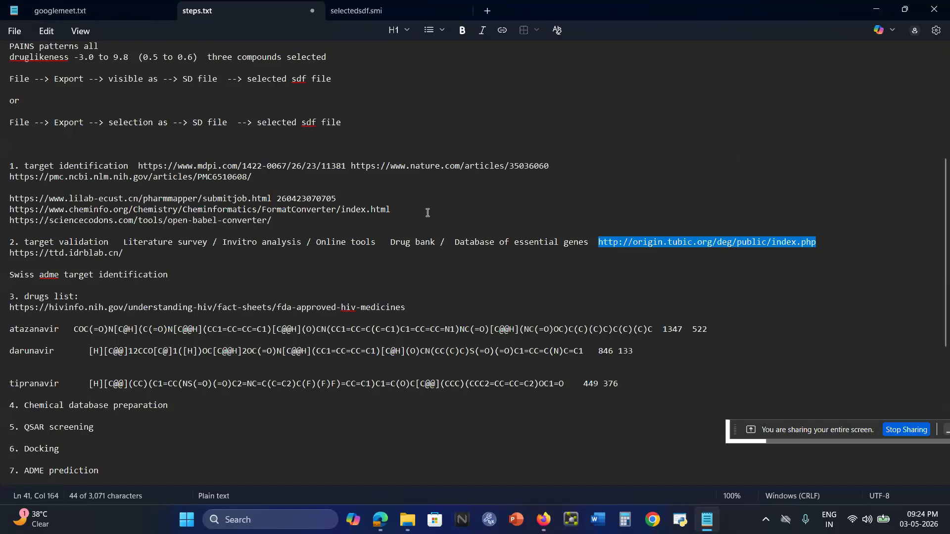
pyautogui.click(110, 244)
pyautogui.moveTo(110, 244); pyautogui.dragTo(24, 244)
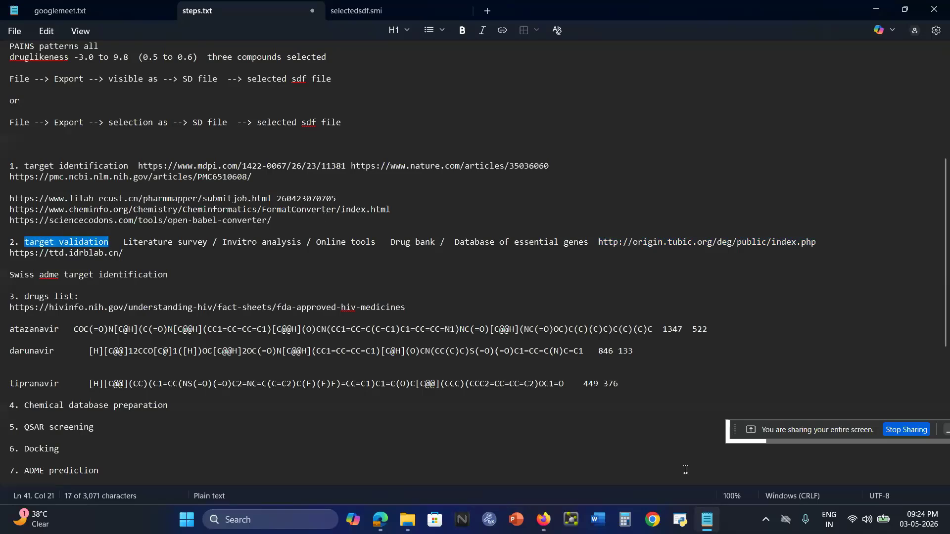
pyautogui.click(544, 521)
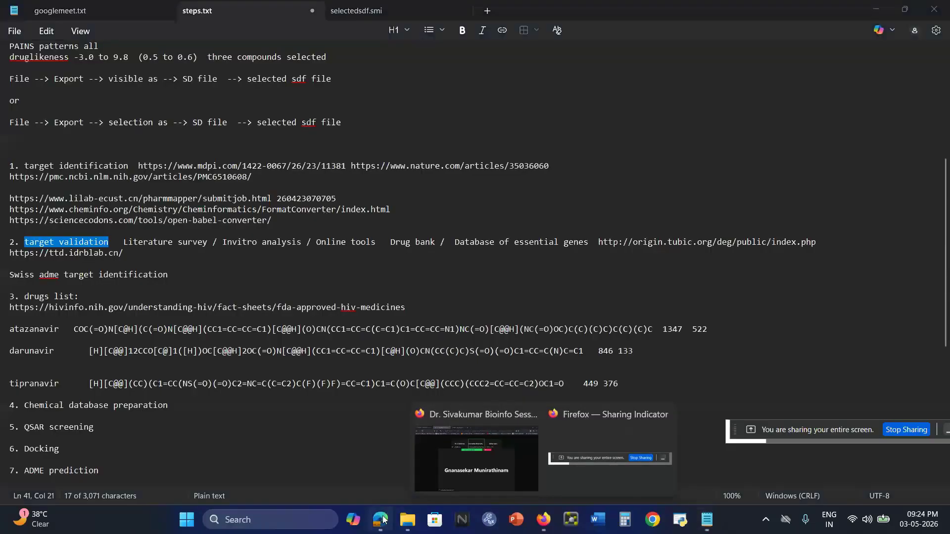
pyautogui.click(382, 519)
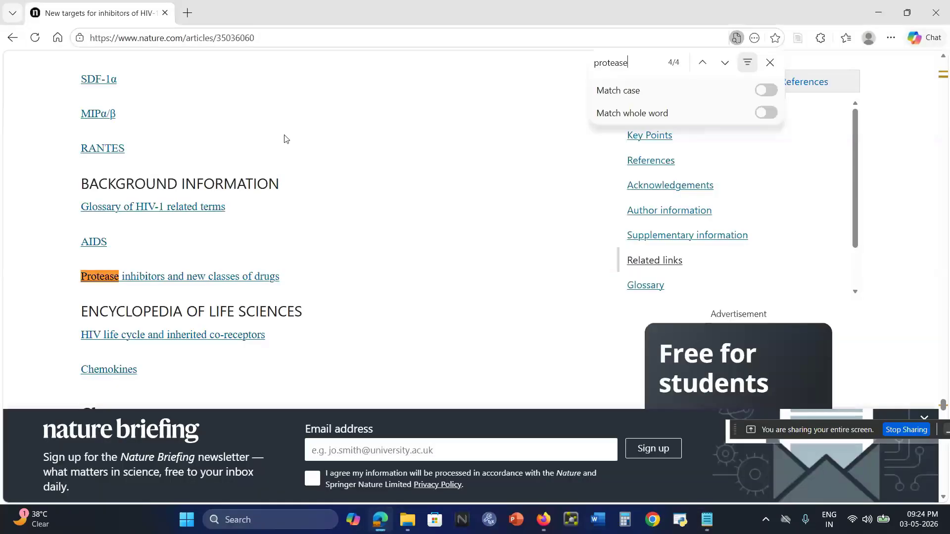
pyautogui.click(278, 34)
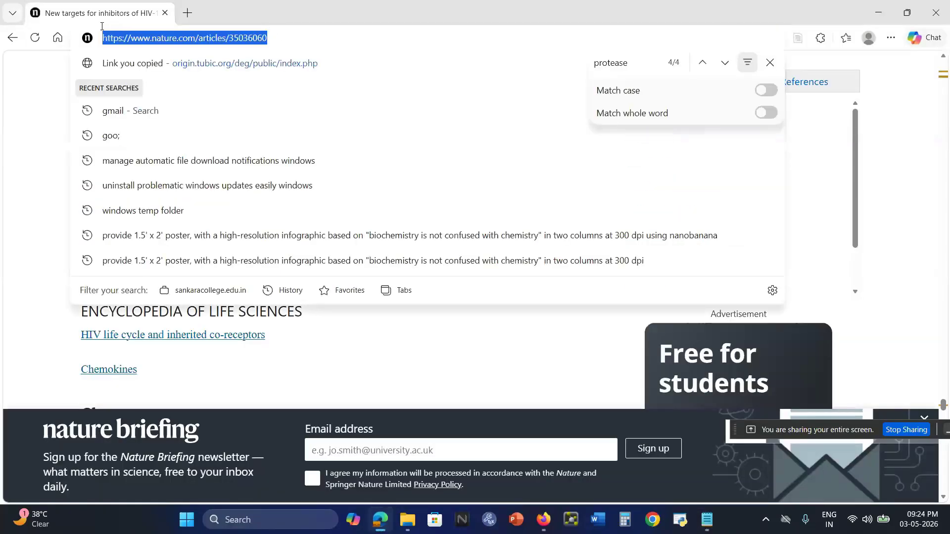
pyautogui.write('http://origin.tubic.org/deg/public/index.php')
pyautogui.press('Return')
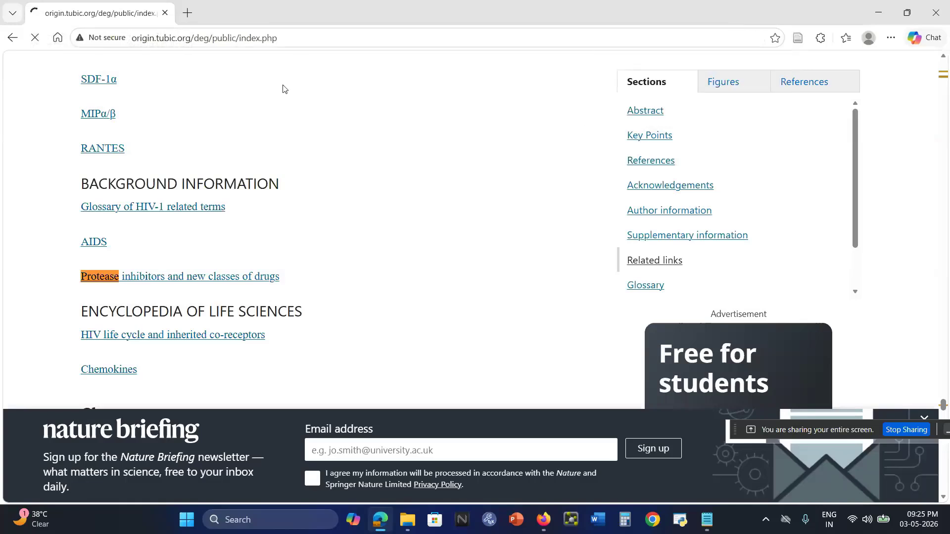
# - Look over the DEG home page and browse the database's list of Archaea organisms
pyautogui.moveTo(543, 530)
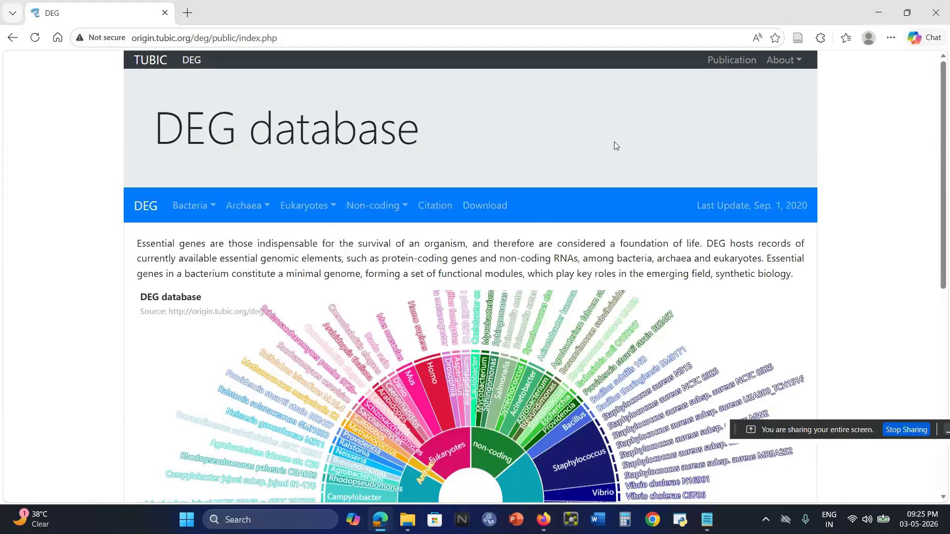
pyautogui.scroll(-1, 613, 142)
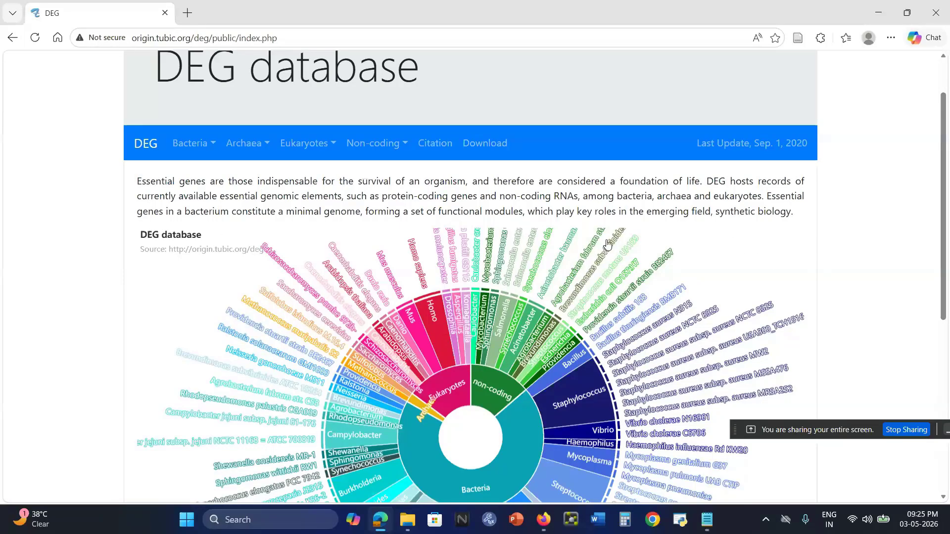
pyautogui.scroll(-1, 607, 244)
pyautogui.scroll(3, 445, 228)
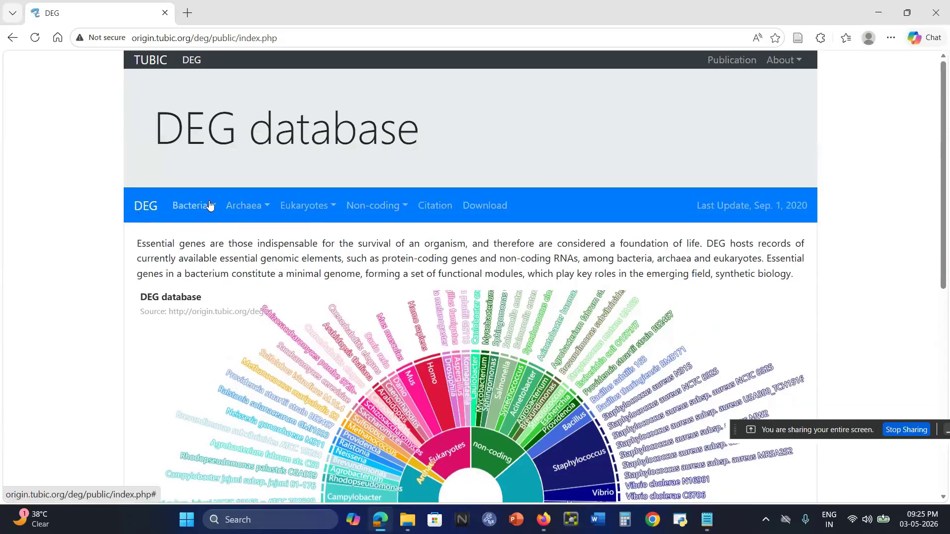
pyautogui.click(261, 210)
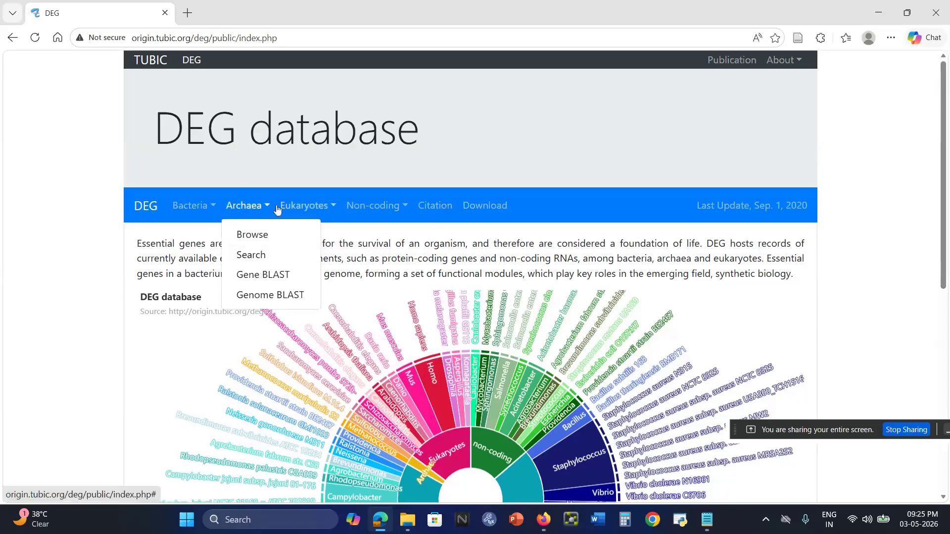
pyautogui.click(258, 236)
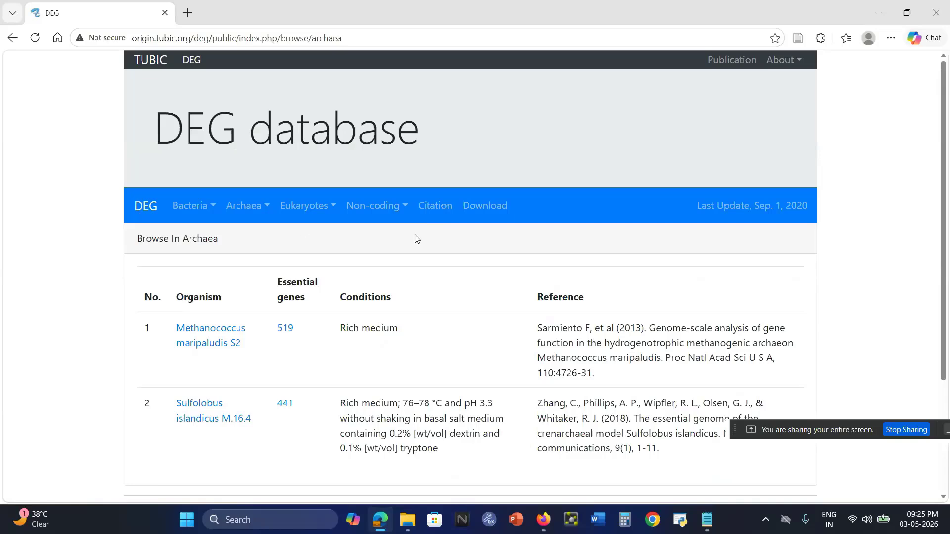
# - Open the Methanococcus maripaludis S2 record, review its essential gene details and switch to its Search section
pyautogui.scroll(-3, 416, 239)
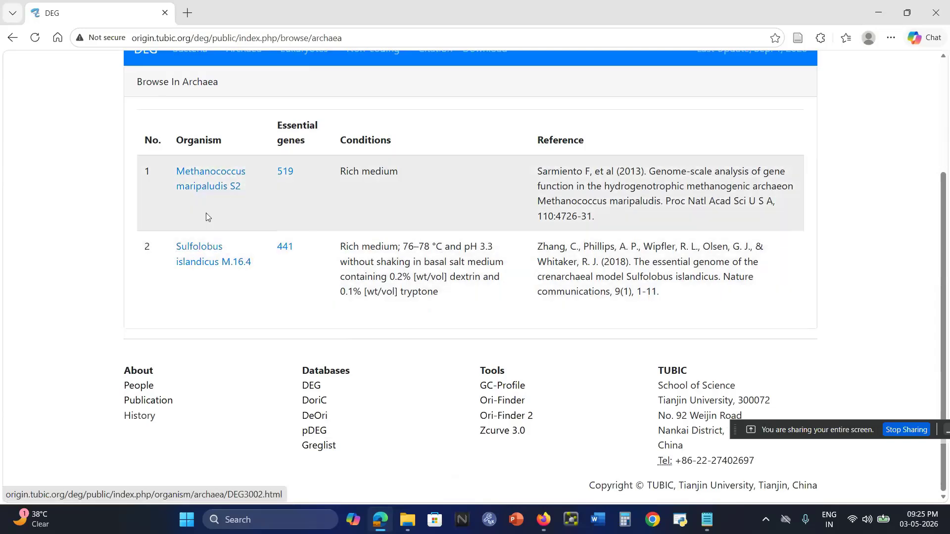
pyautogui.click(202, 184)
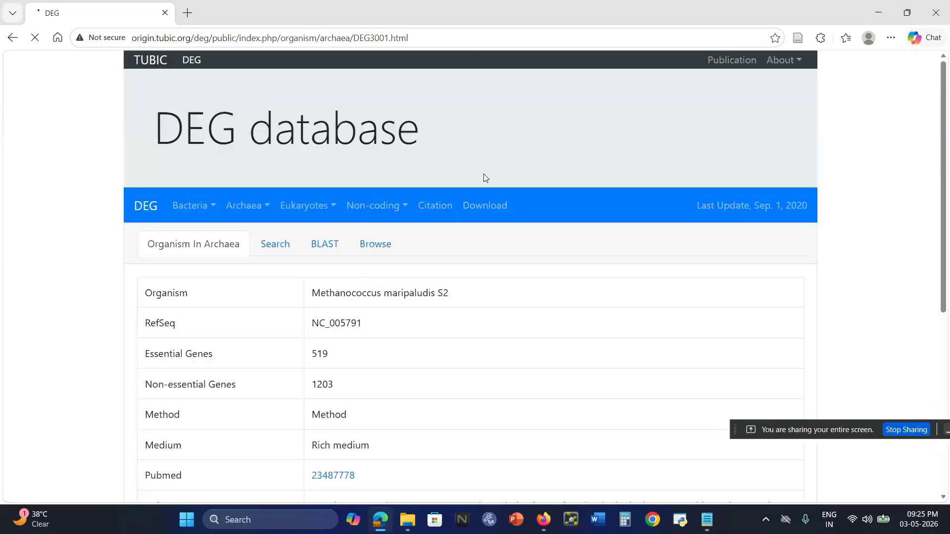
pyautogui.scroll(-5, 485, 178)
pyautogui.scroll(-5, 484, 178)
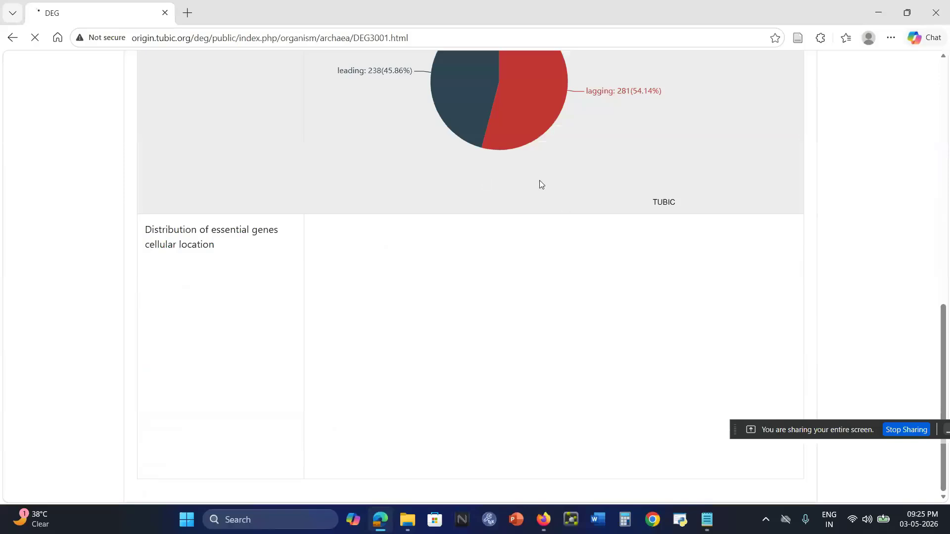
pyautogui.scroll(8, 539, 180)
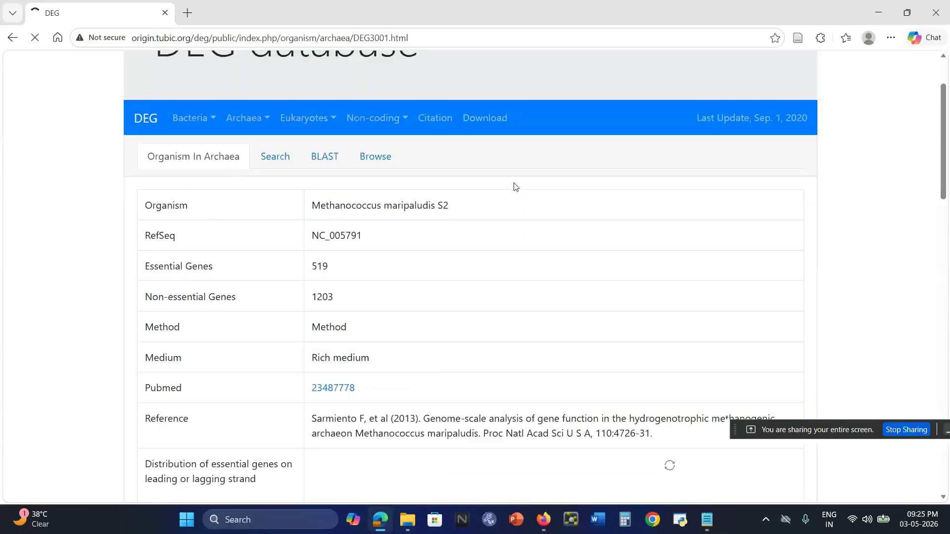
pyautogui.click(276, 163)
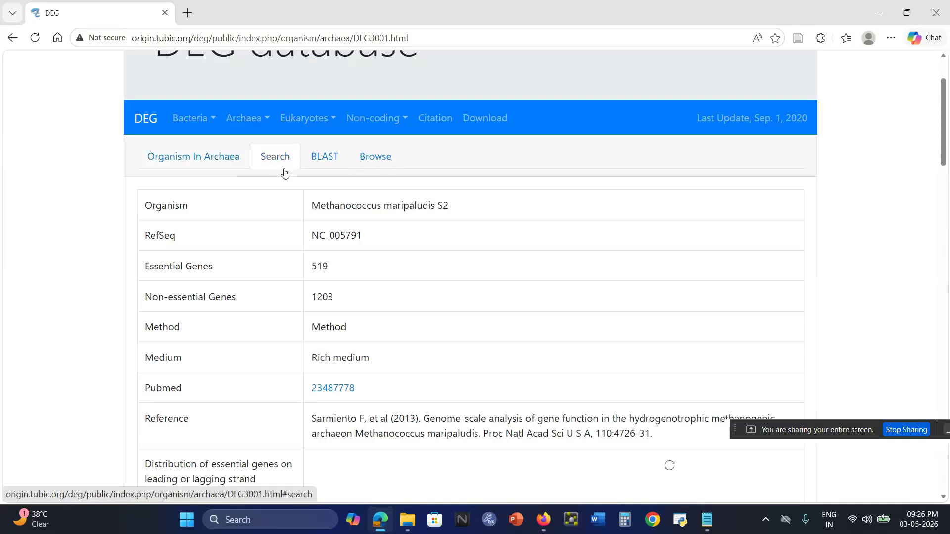
pyautogui.scroll(1, 478, 143)
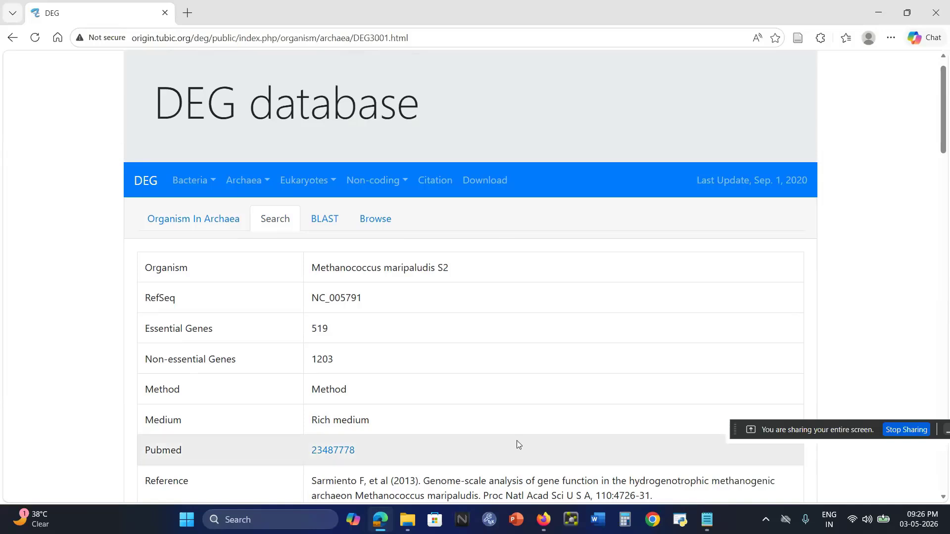
pyautogui.click(188, 13)
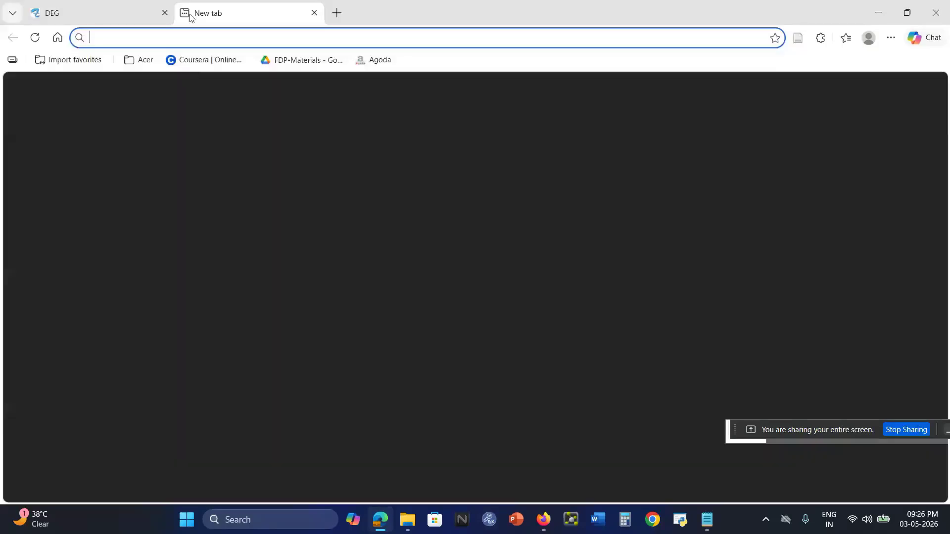
pyautogui.click(144, 15)
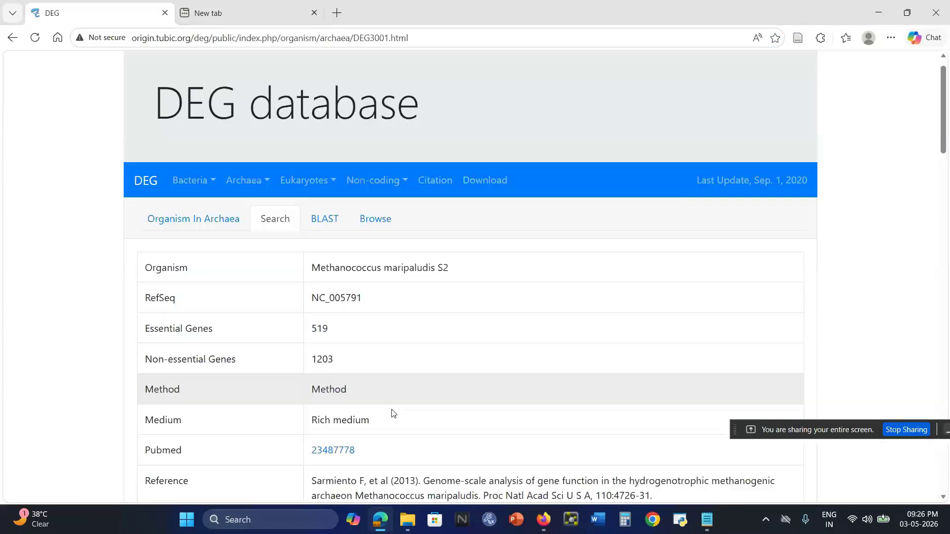
pyautogui.click(709, 523)
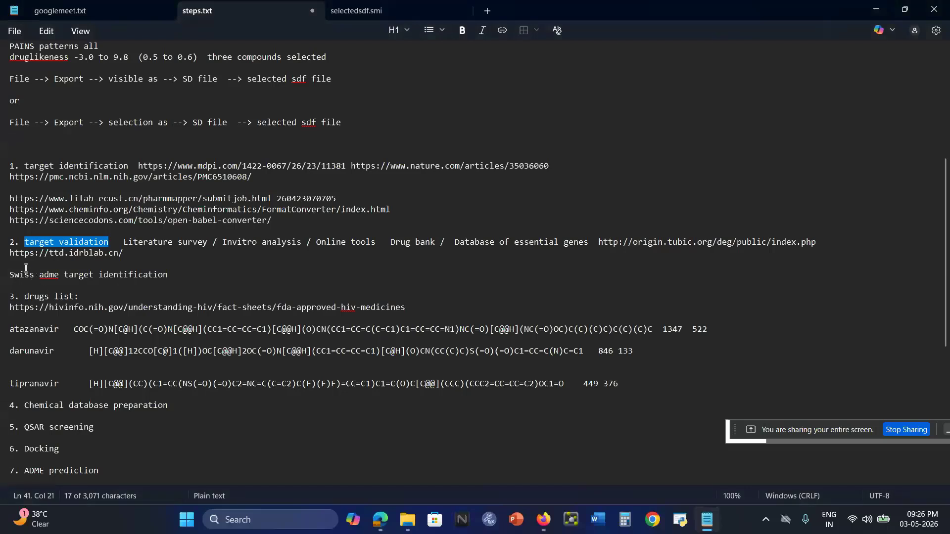
pyautogui.moveTo(10, 253); pyautogui.dragTo(291, 262)
pyautogui.hotkey('ctrl', 'c')
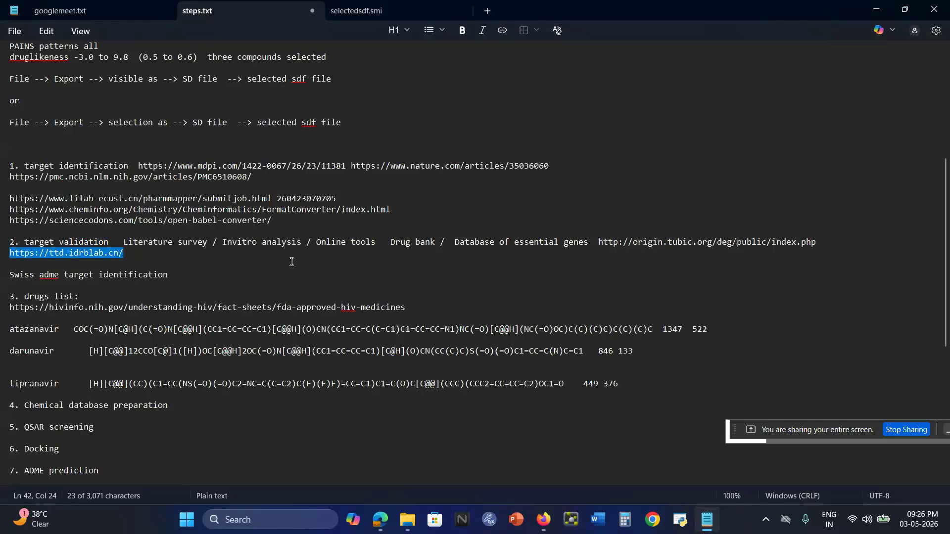
pyautogui.click(543, 524)
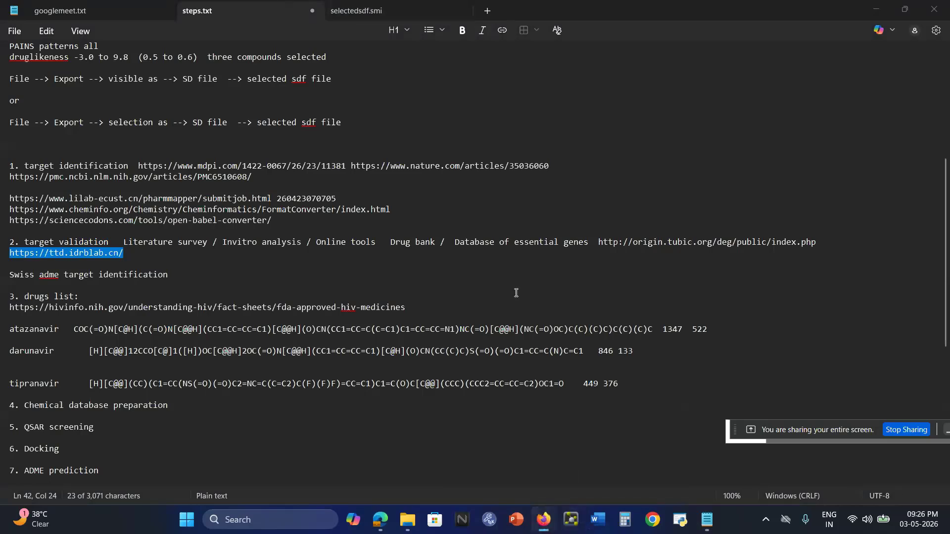
pyautogui.click(875, 9)
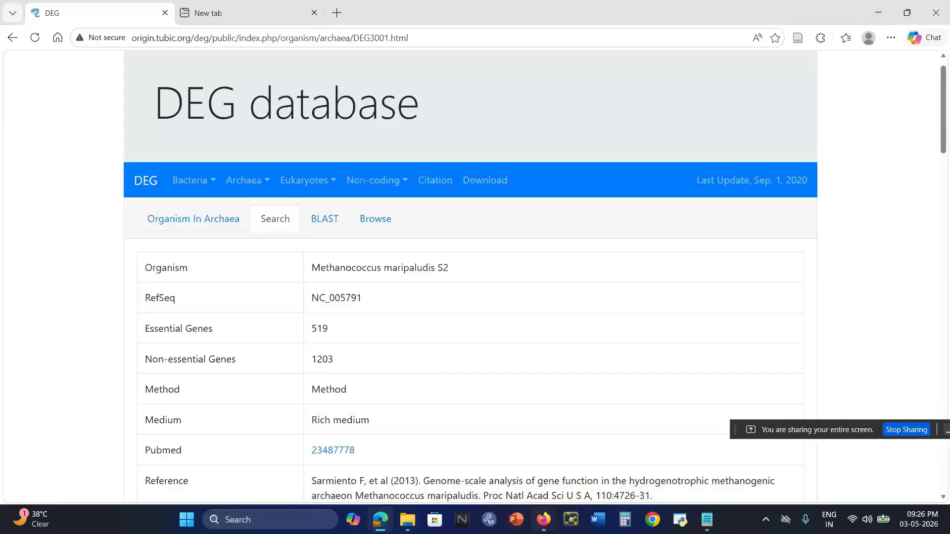
pyautogui.moveTo(541, 526)
pyautogui.click(569, 477)
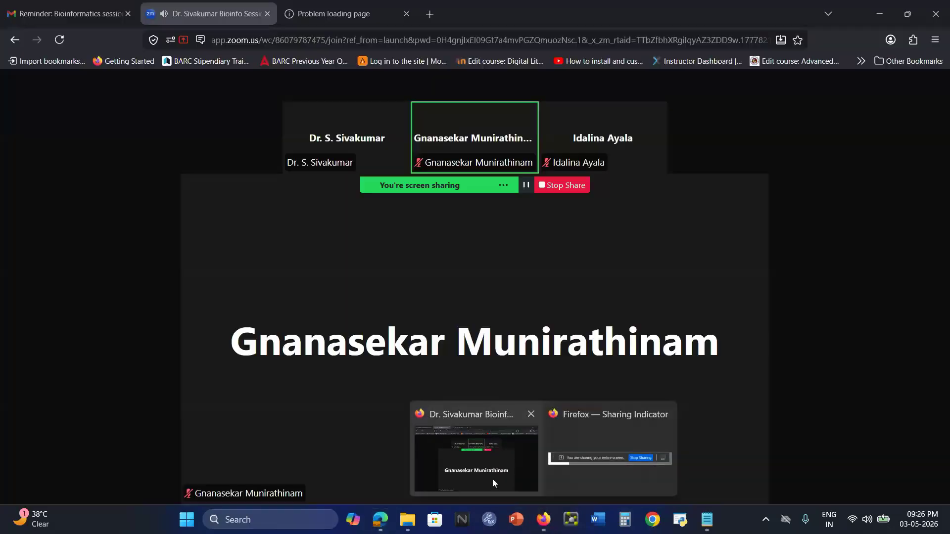
pyautogui.click(492, 479)
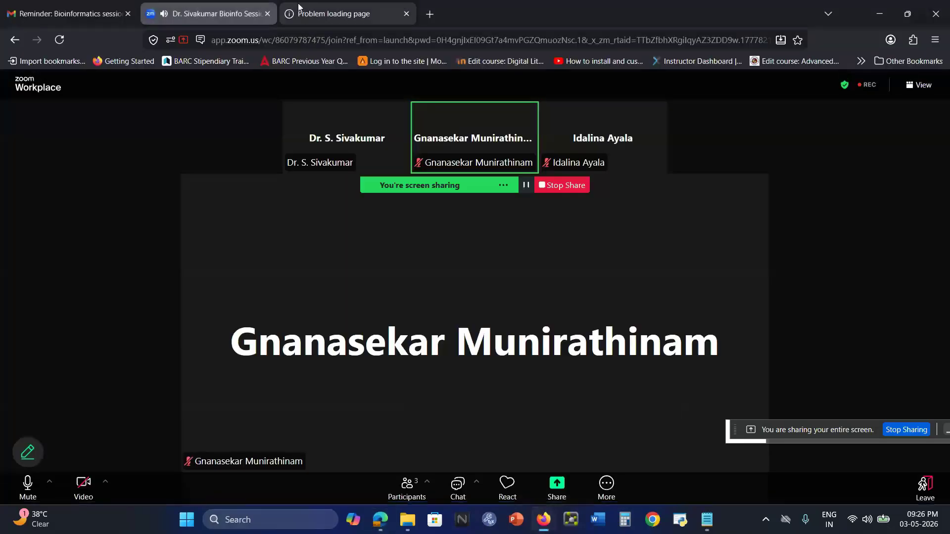
pyautogui.click(366, 17)
pyautogui.click(330, 39)
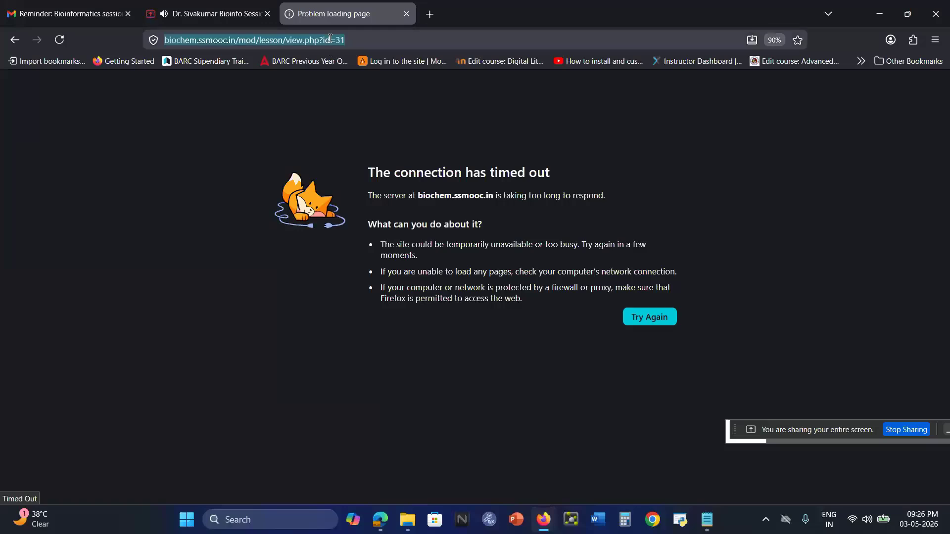
pyautogui.hotkey('ctrl', 'v')
pyautogui.press('Return')
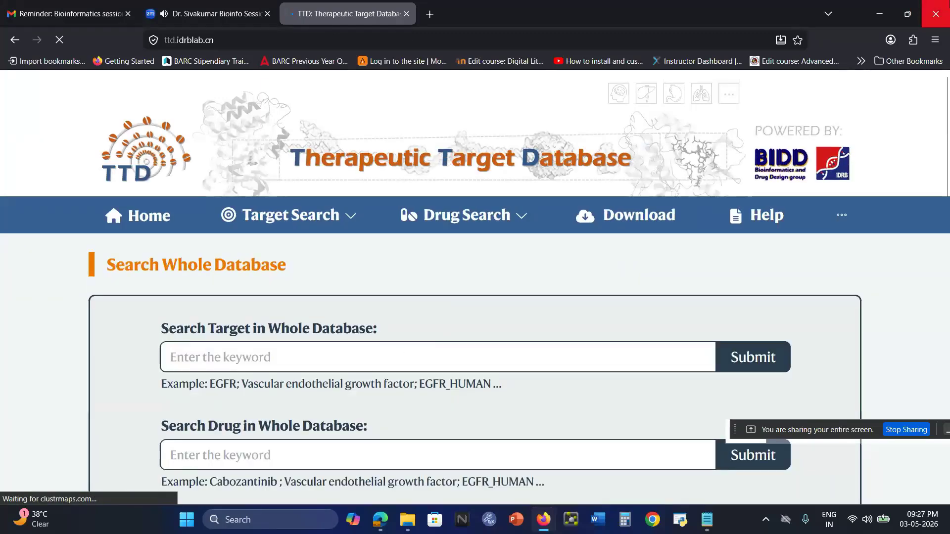
# - Search targets in the whole Therapeutic Target Database for "hiv protease"
pyautogui.write('hiv')
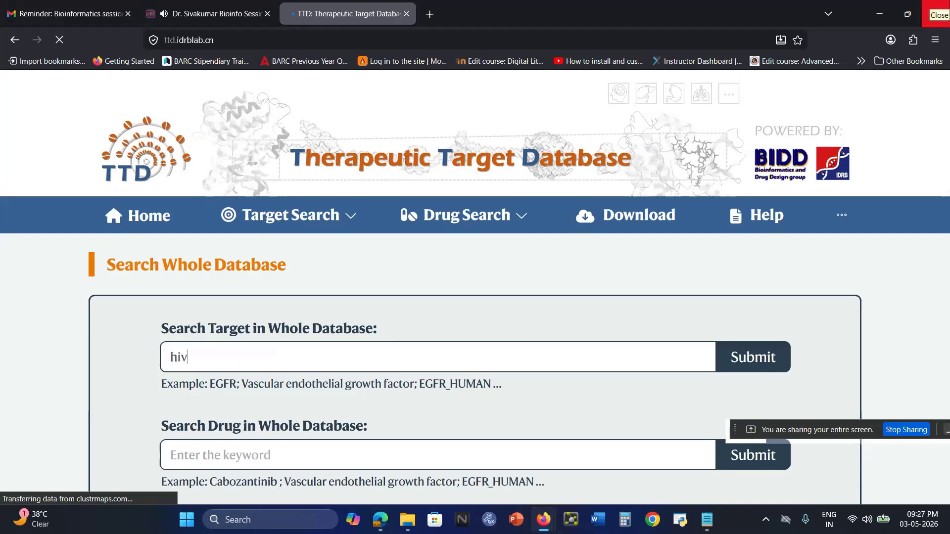
pyautogui.write(' protease')
pyautogui.click(765, 358)
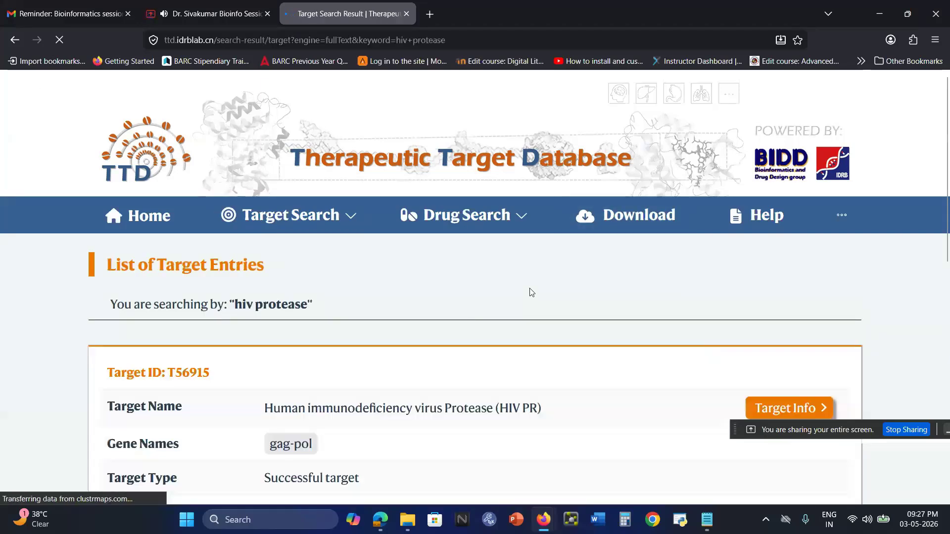
# - Examine the target entries returned for HIV protease, including target name, target type, disease and representative drug
pyautogui.scroll(-3, 530, 293)
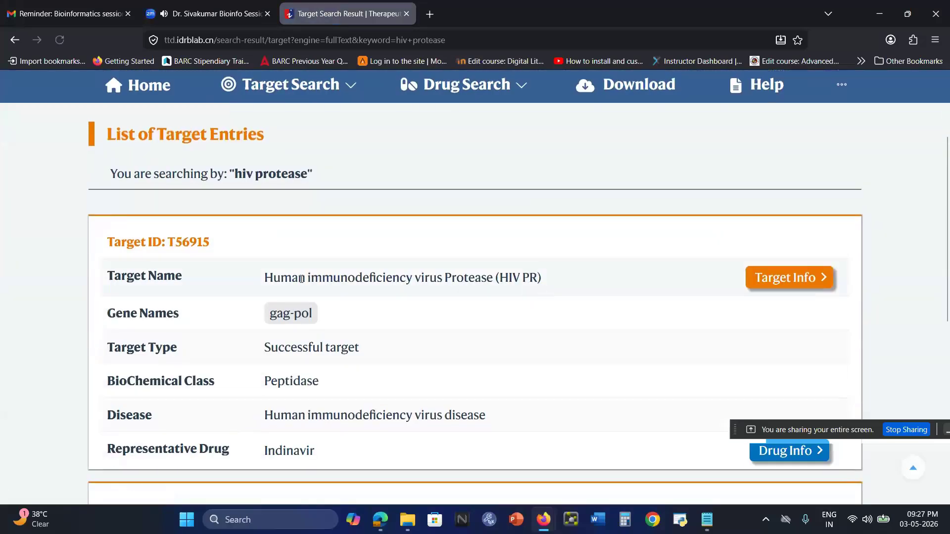
pyautogui.moveTo(265, 277); pyautogui.dragTo(546, 291)
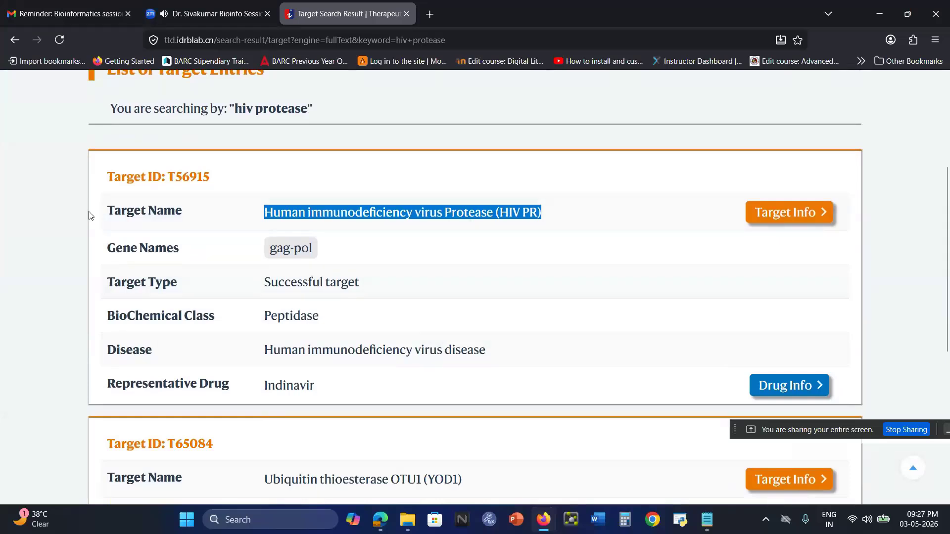
pyautogui.moveTo(88, 211); pyautogui.dragTo(186, 212)
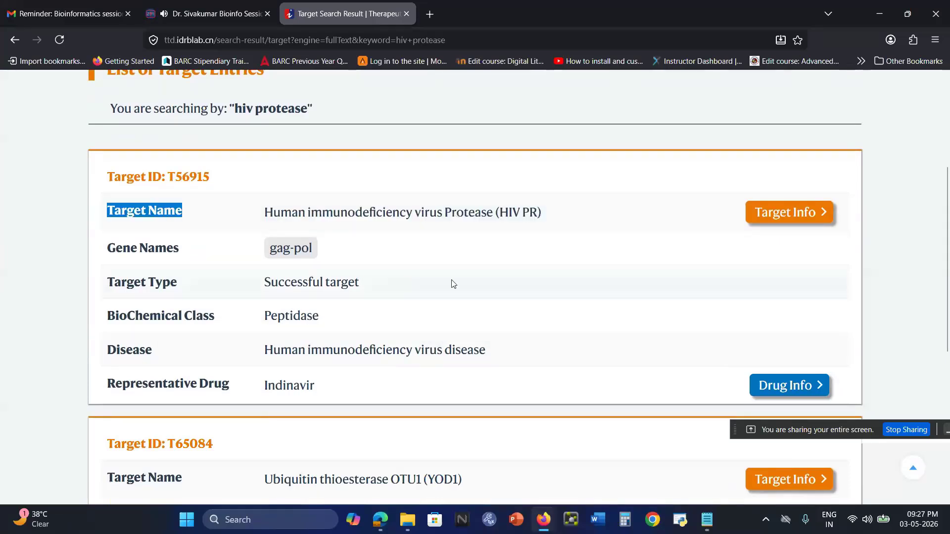
pyautogui.scroll(-4, 453, 272)
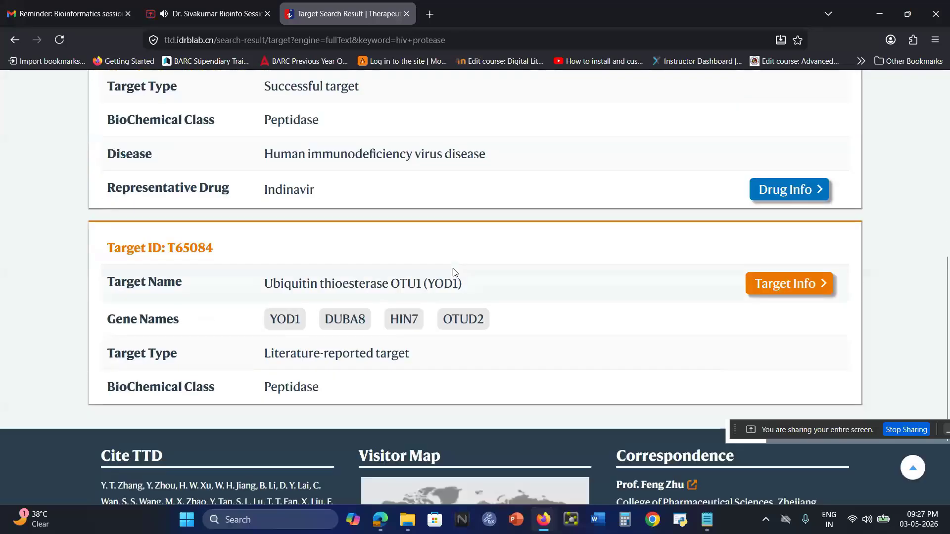
pyautogui.scroll(-2, 349, 233)
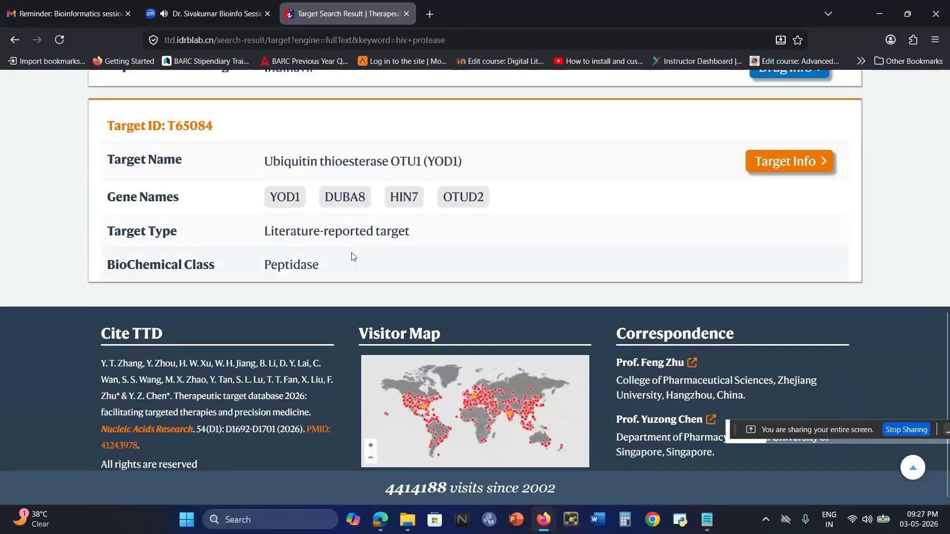
pyautogui.scroll(5, 353, 256)
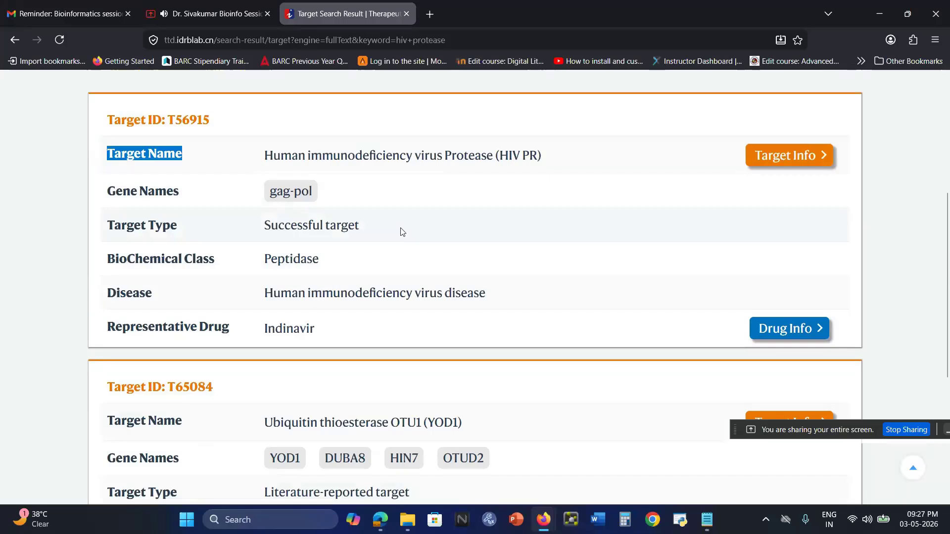
pyautogui.scroll(1, 402, 232)
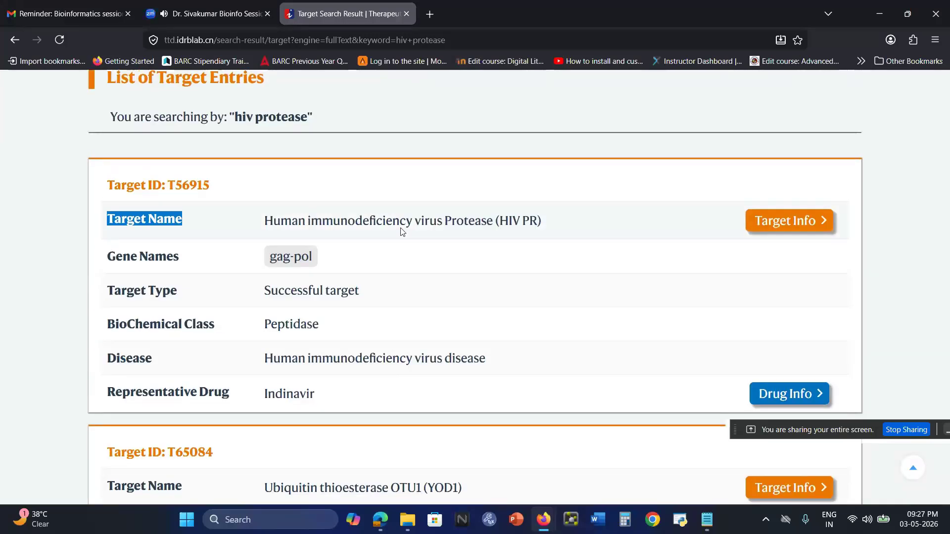
pyautogui.click(380, 527)
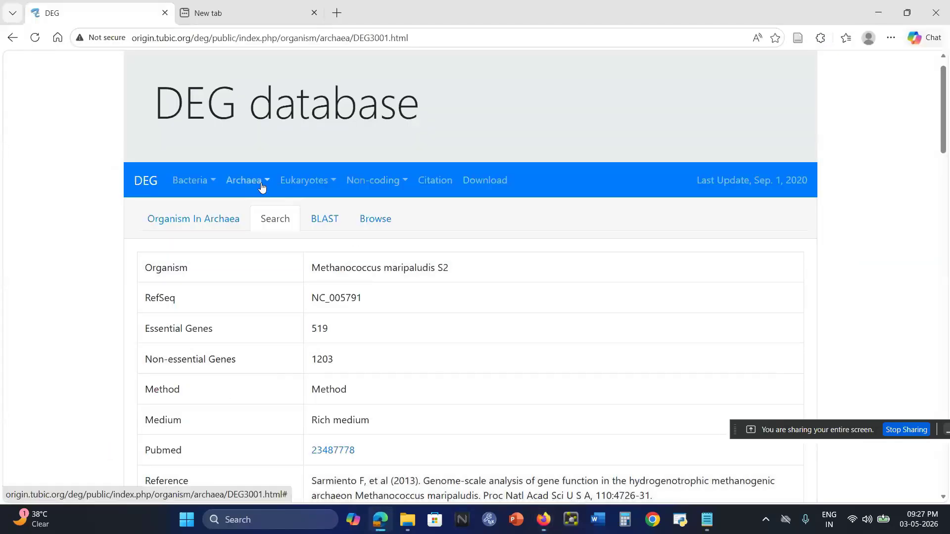
pyautogui.click(543, 519)
pyautogui.click(476, 460)
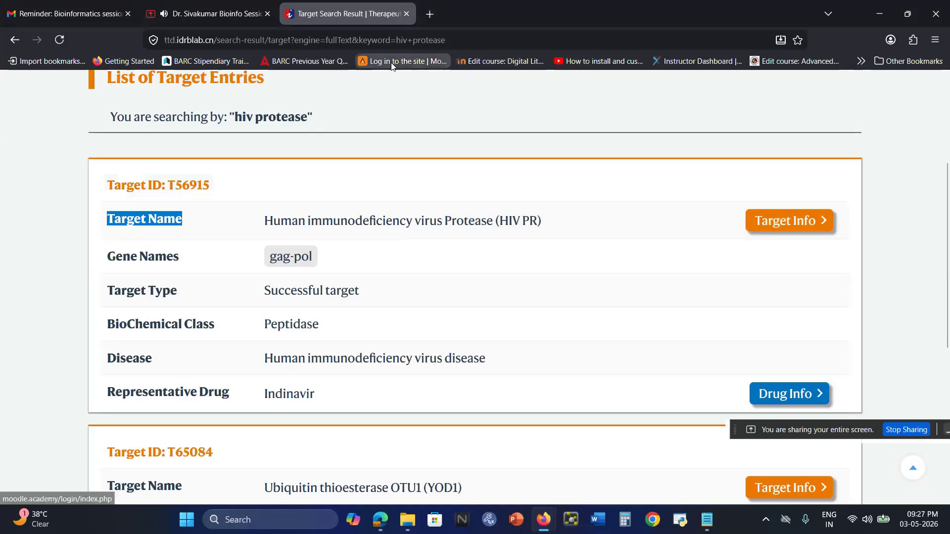
# - Search Google for "swiss target" in a new browser tab
pyautogui.click(429, 14)
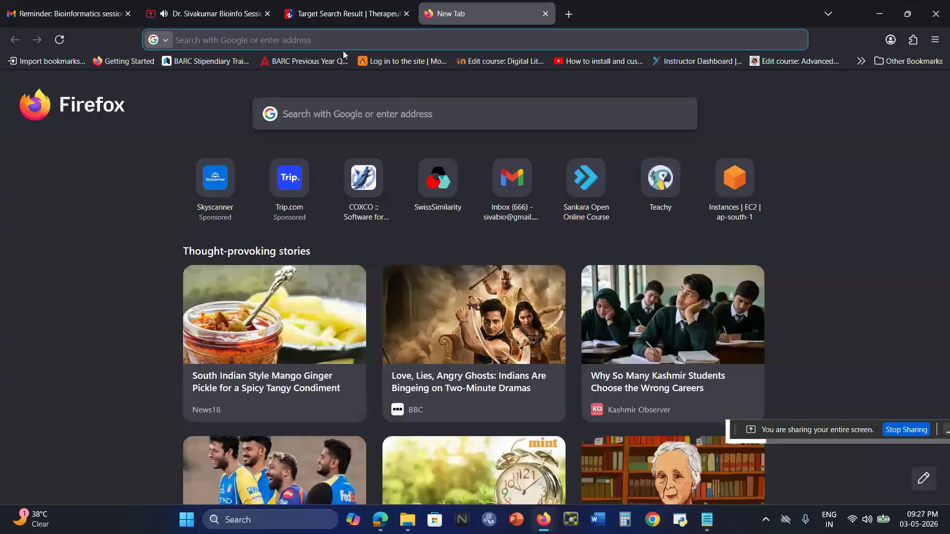
pyautogui.write('swiss')
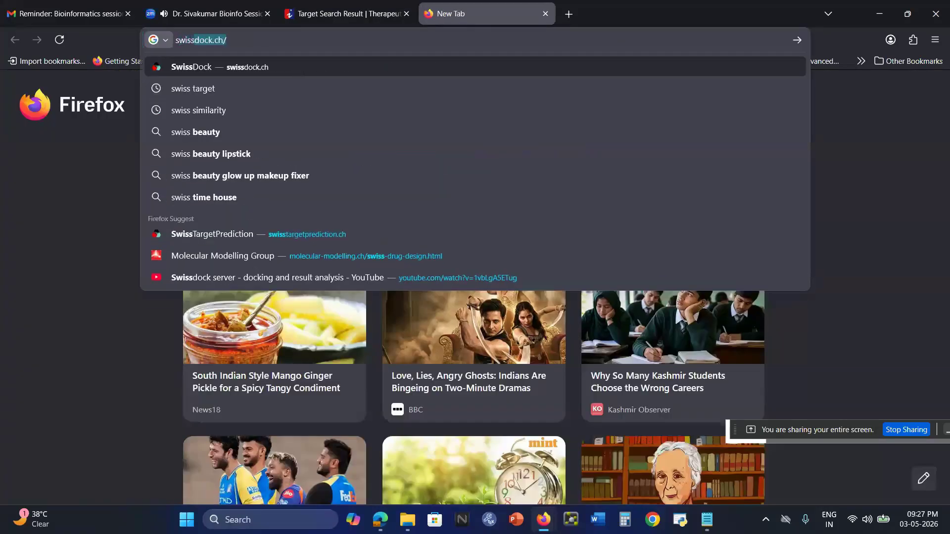
pyautogui.write(' target')
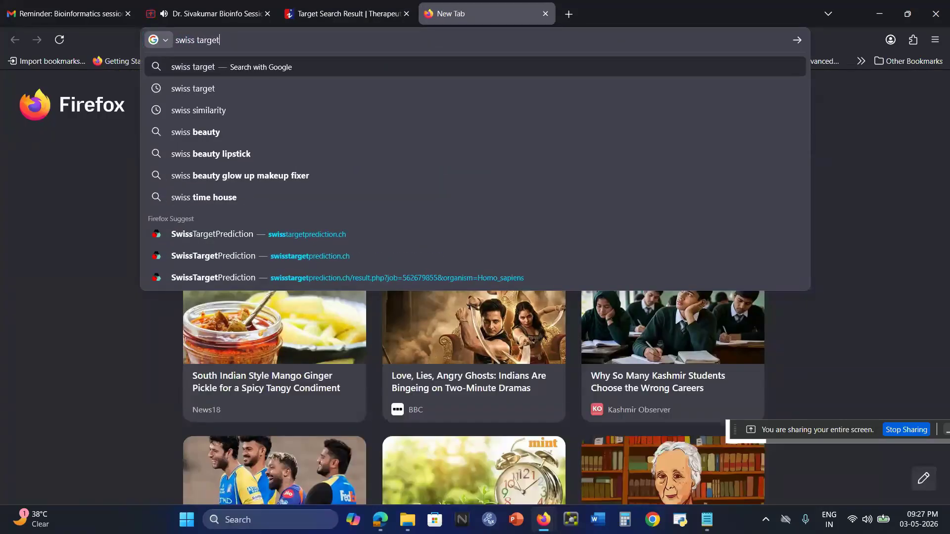
pyautogui.press('Return')
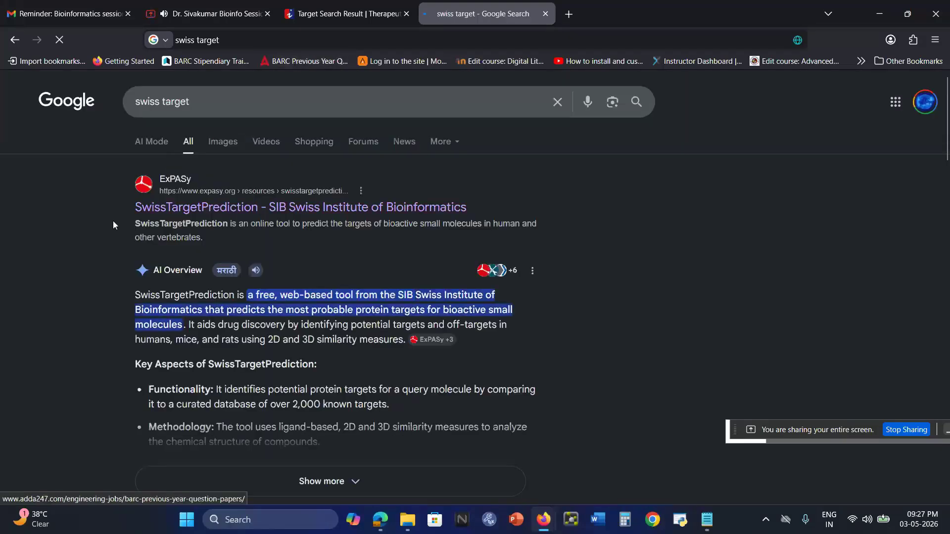
# - Open the SwissTargetPrediction website through its Expasy resource page and activate the SMILES input box
pyautogui.click(378, 208)
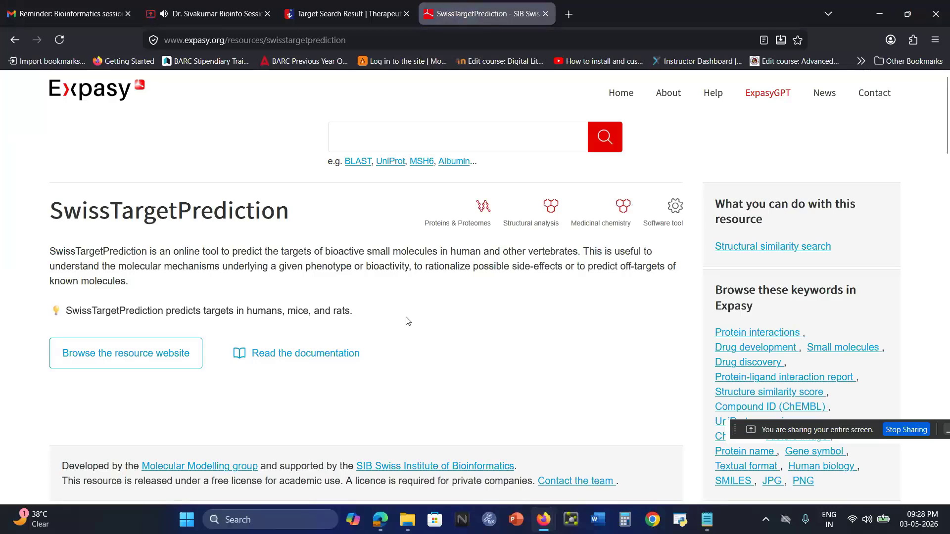
pyautogui.click(139, 363)
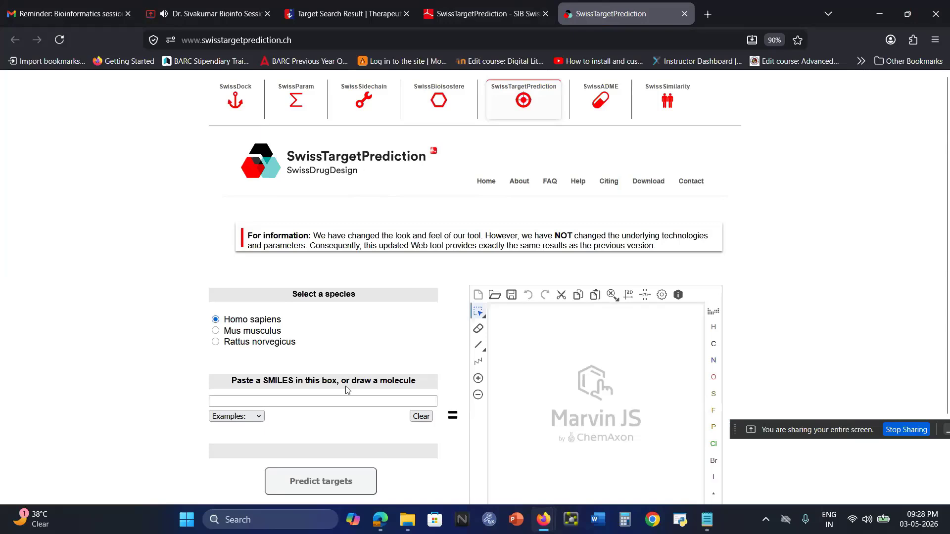
pyautogui.click(372, 402)
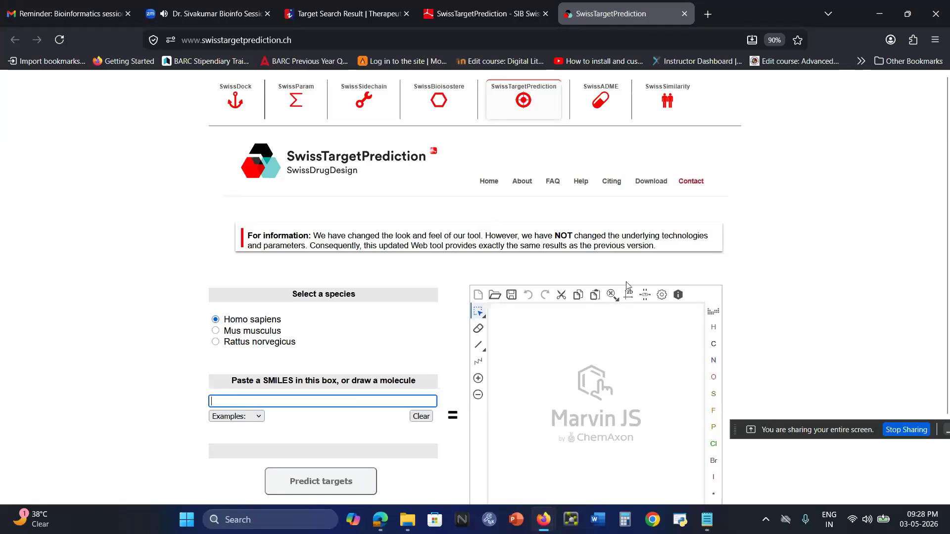
# - Switch to the steps.txt notes in Notepad and place the cursor at the "3. drugs list:" heading below target validation
pyautogui.click(706, 520)
pyautogui.click(189, 203)
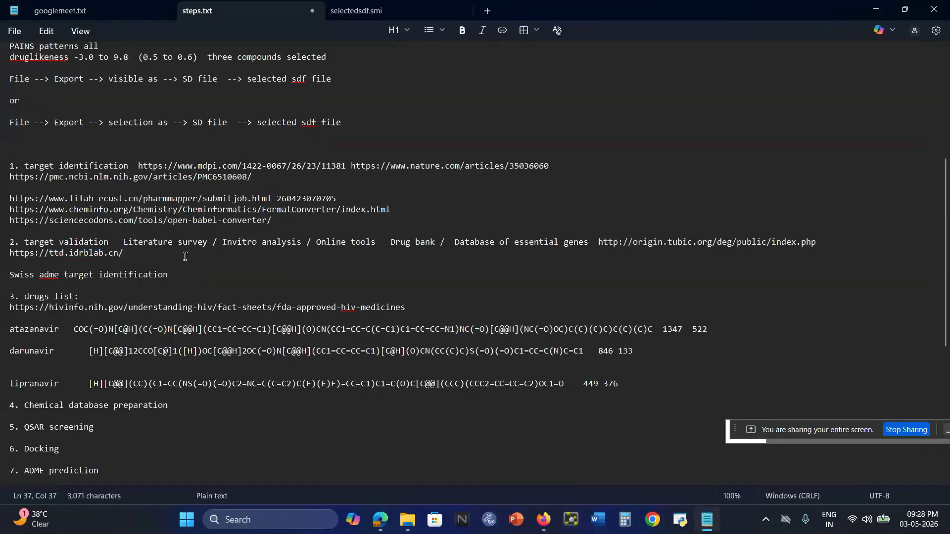
pyautogui.click(185, 256)
pyautogui.scroll(-3, 188, 247)
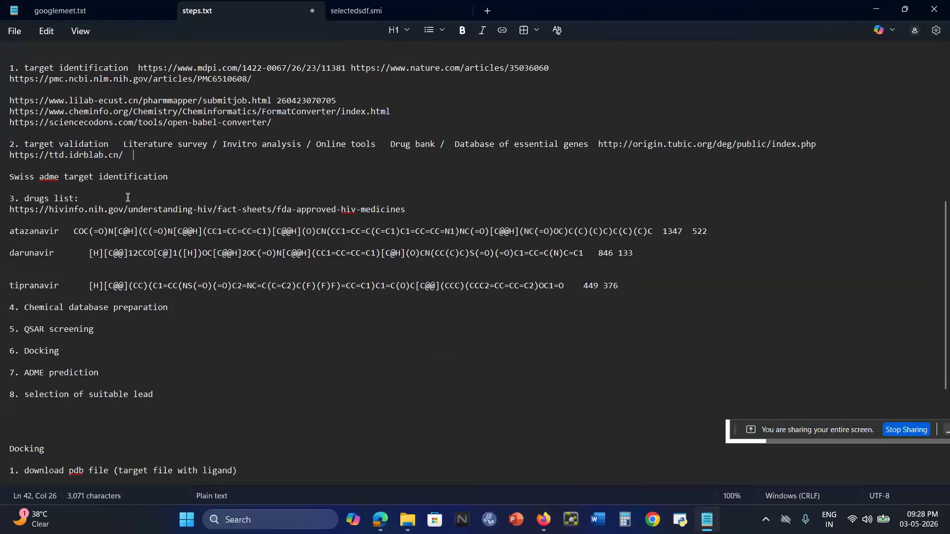
pyautogui.click(128, 198)
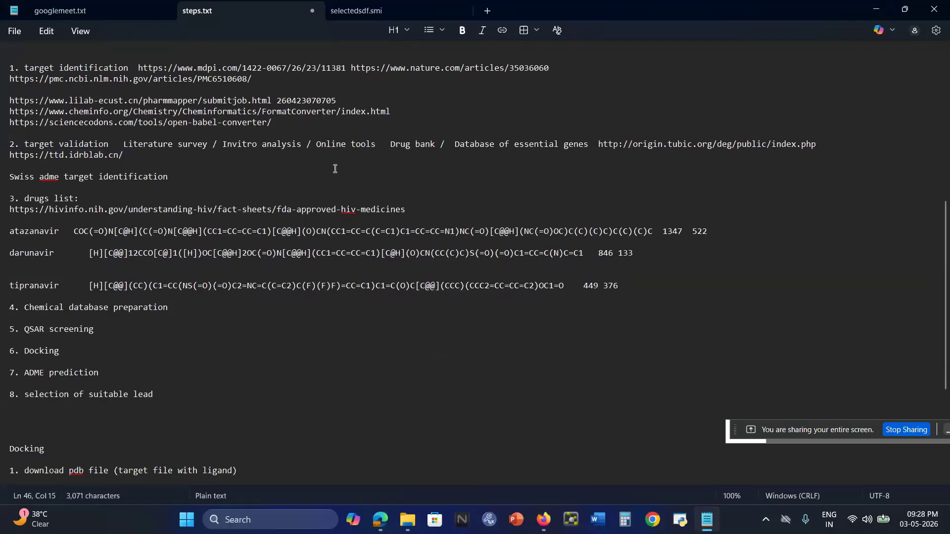